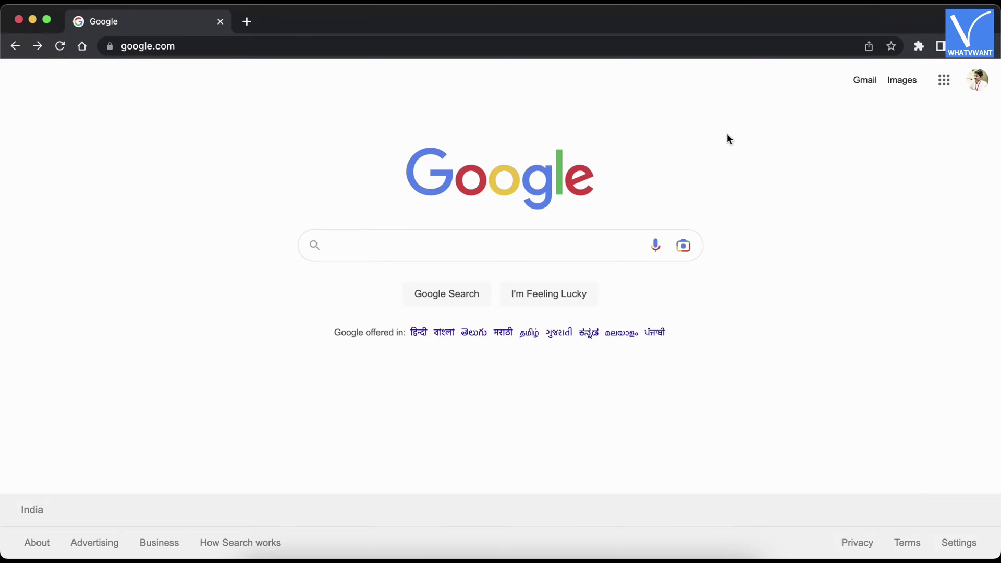
Go to chrome://apps and open the Chrome Web Store.
left_click(684, 49)
type("chrome")
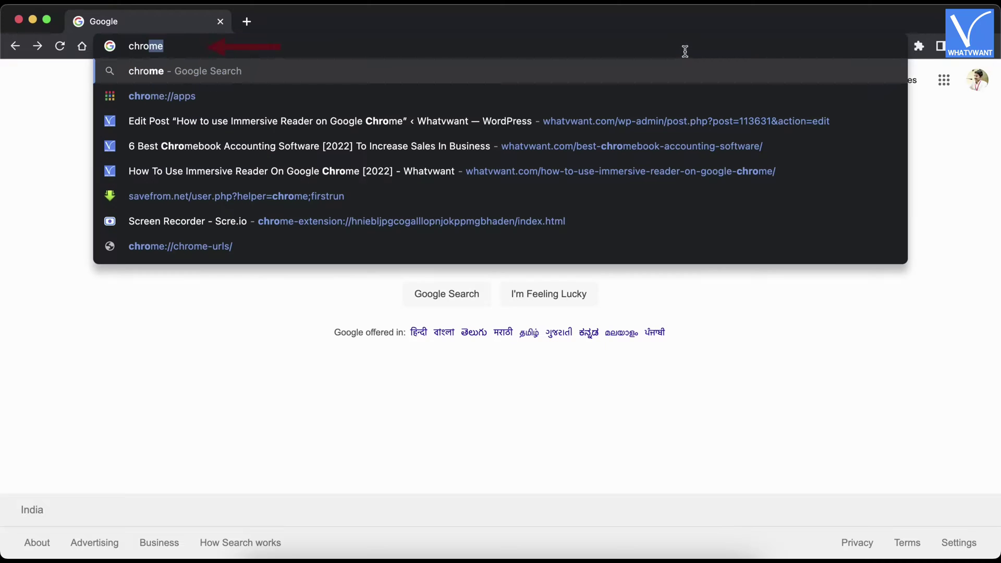
type("://apps")
key("Return")
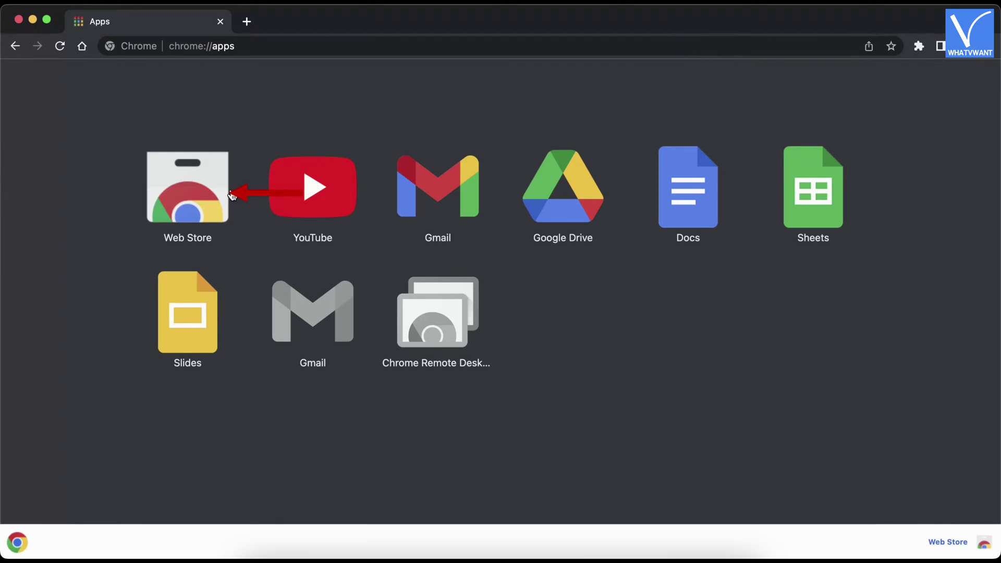
left_click(209, 207)
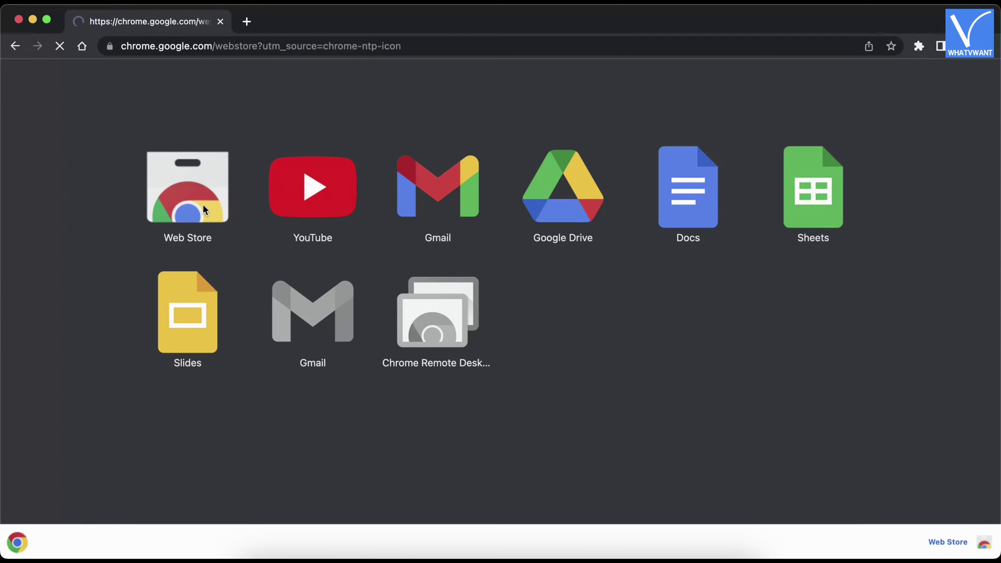
Search 'Immersive Reader for Chrome', open the Use Immersive Reader on Websites listing, and view installed extensions.
type("Immersive ")
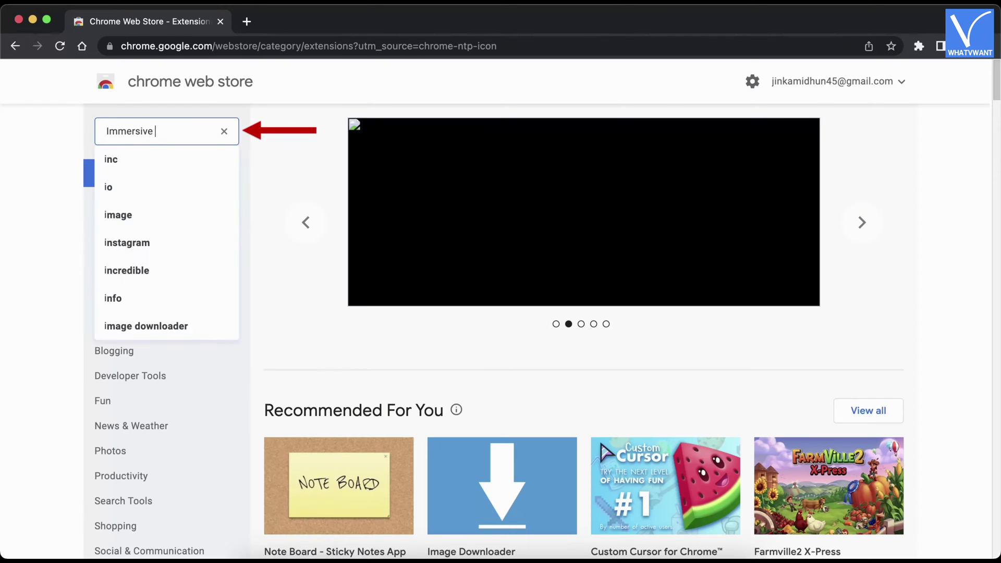
type("Reader for Chrome")
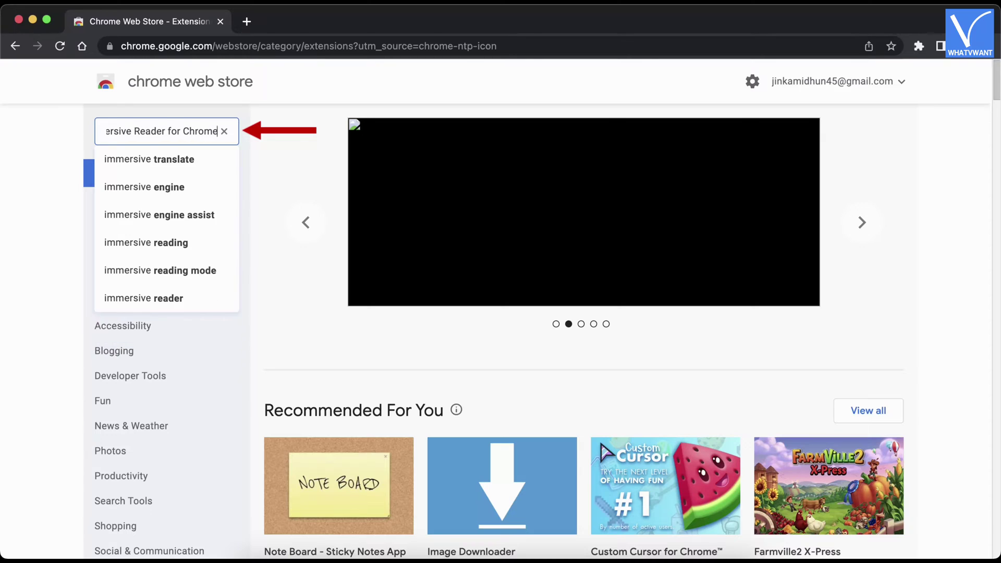
key("Return")
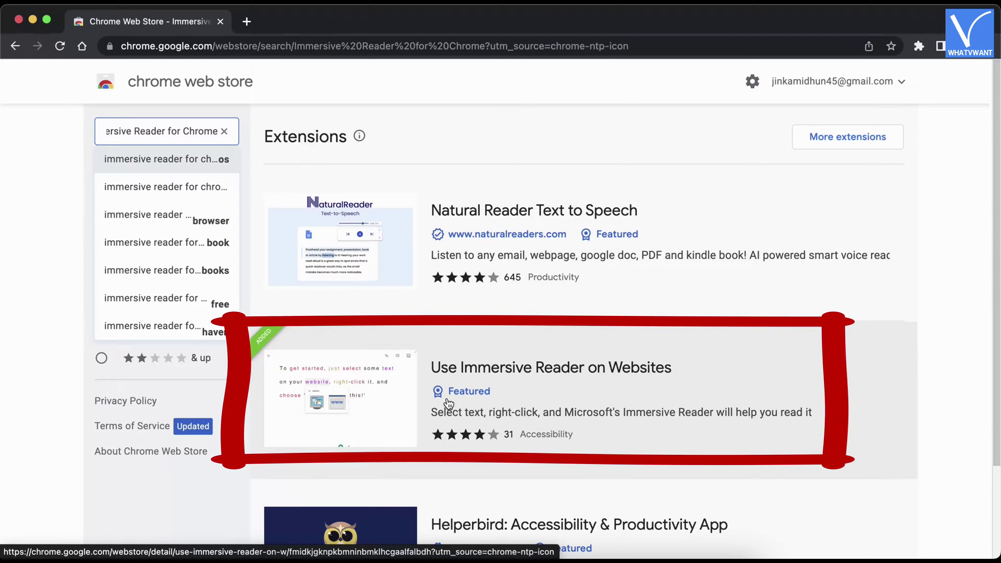
left_click(423, 403)
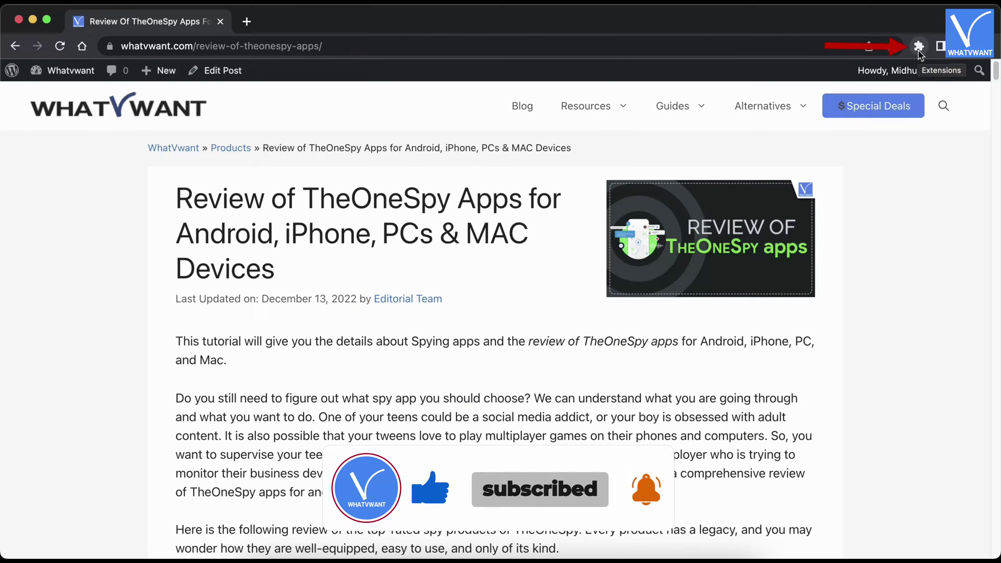
left_click(919, 50)
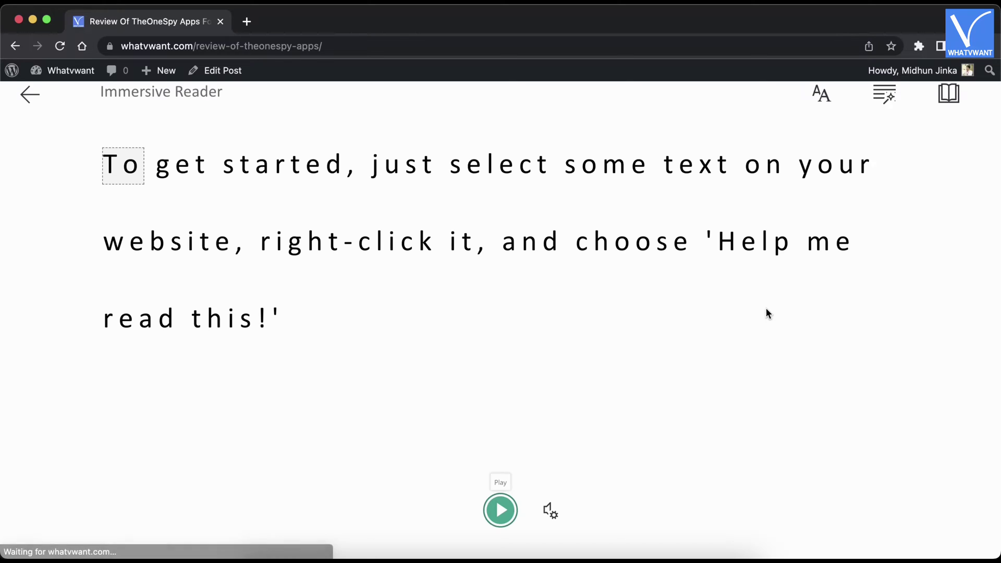
left_click(822, 99)
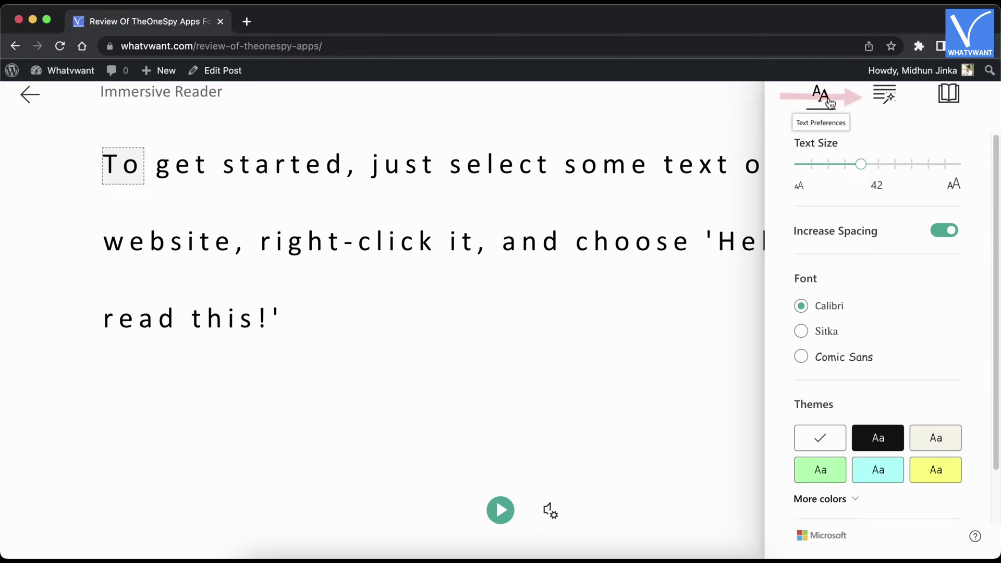
left_click(888, 105)
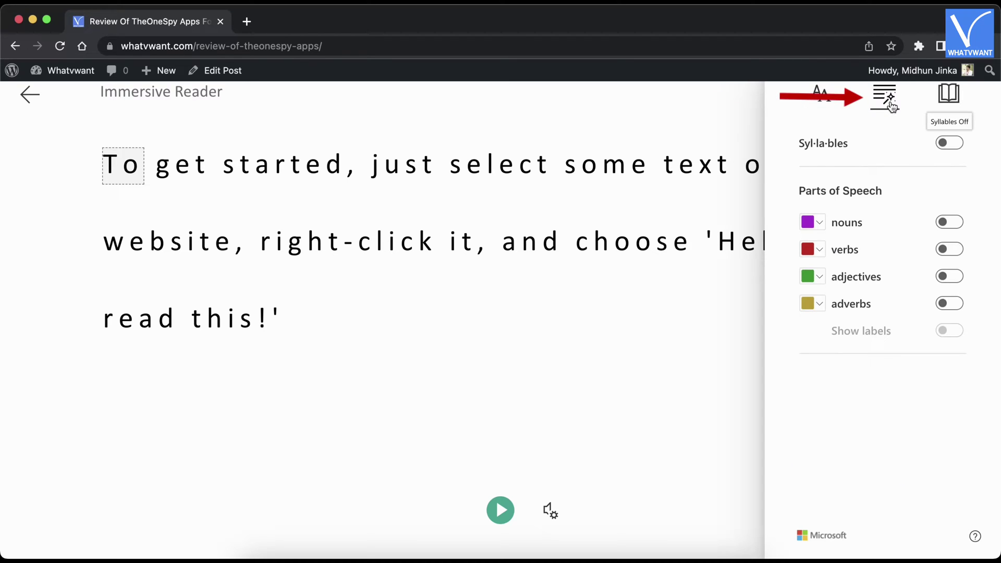
left_click(954, 99)
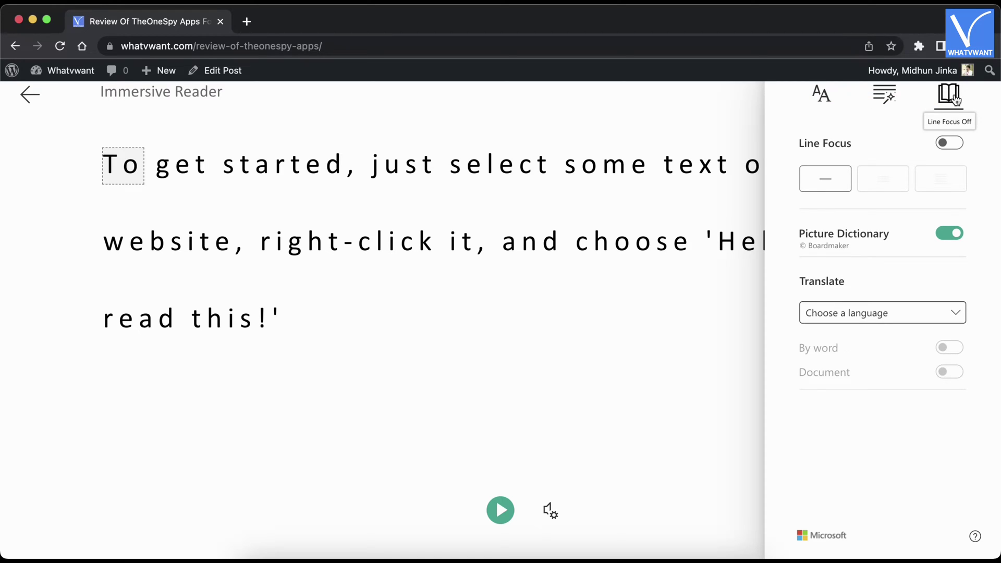
left_click(568, 510)
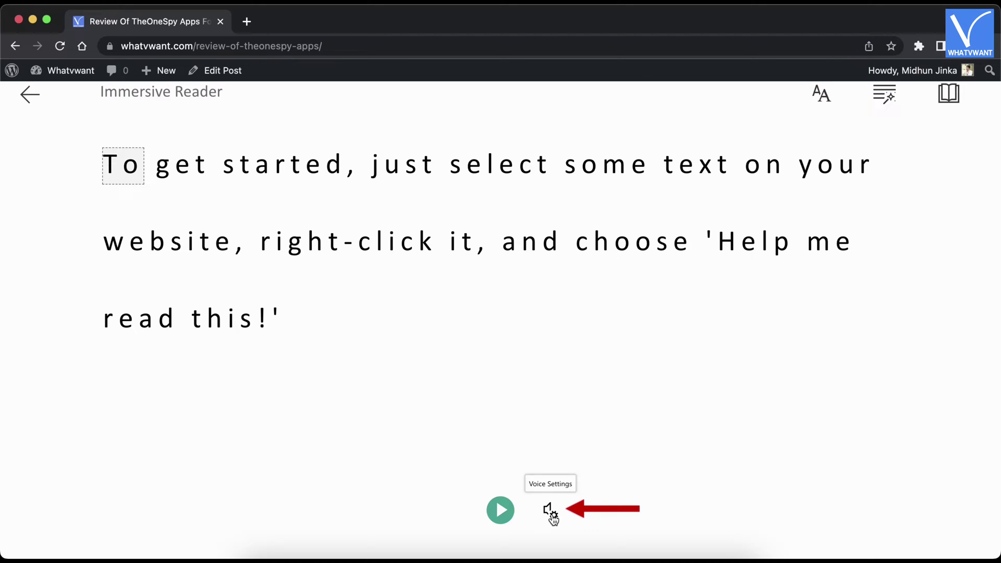
left_click(551, 511)
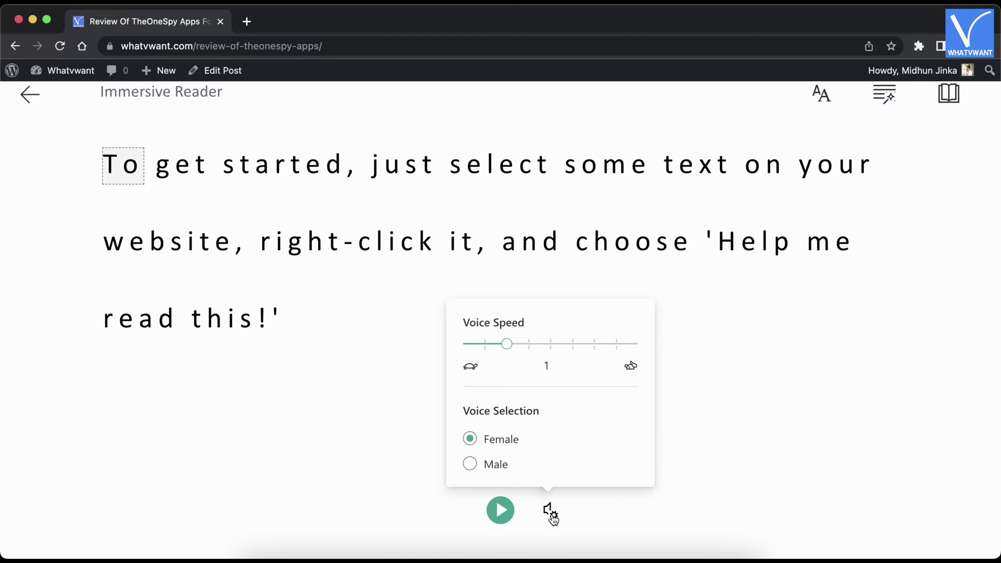
key("Escape")
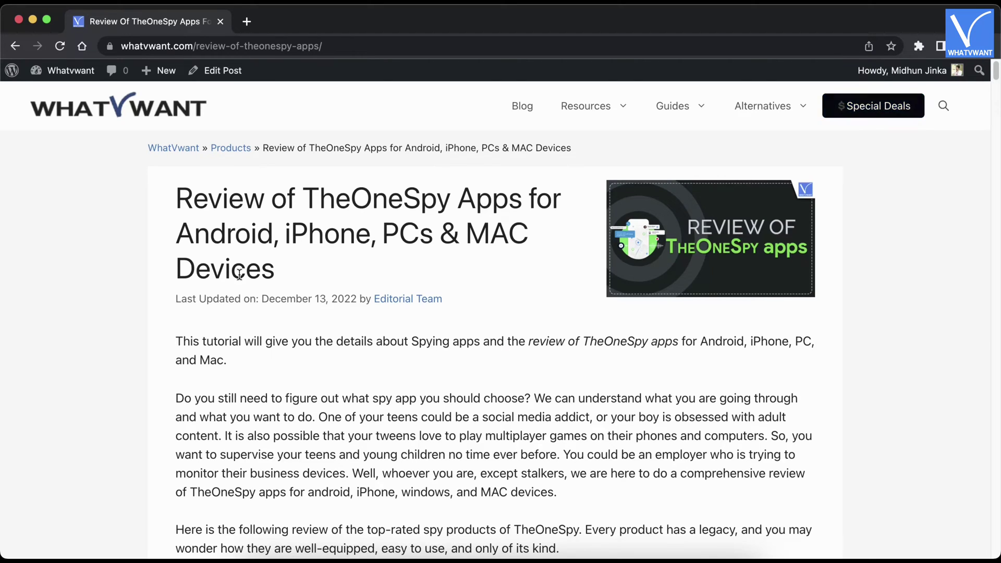
Select the 'Do you still need to figure out what spy app' paragraph and choose 'Help me read this!'.
scroll(177, 352, "down", 2)
left_click_drag(177, 352, 561, 441)
right_click(423, 357)
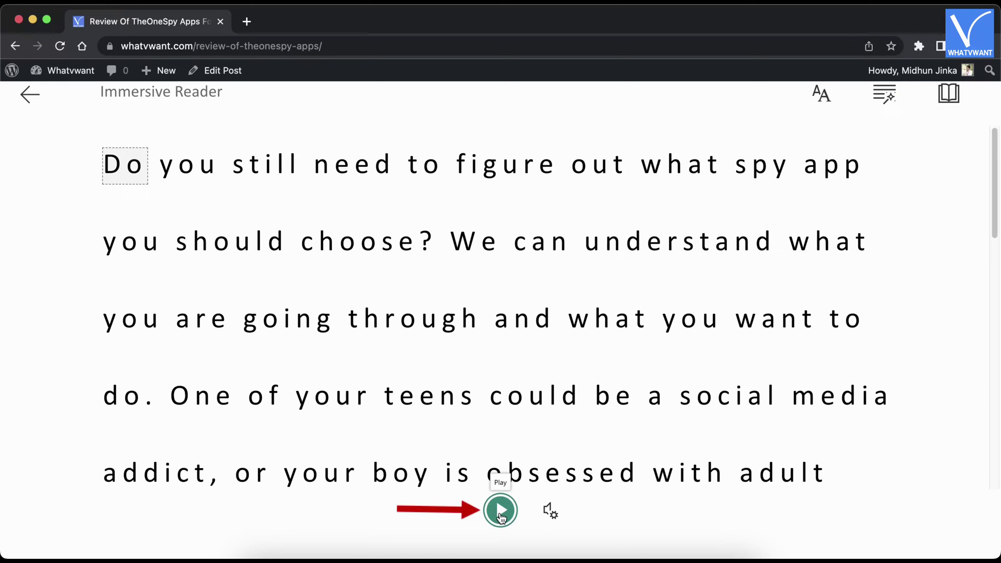
left_click(500, 511)
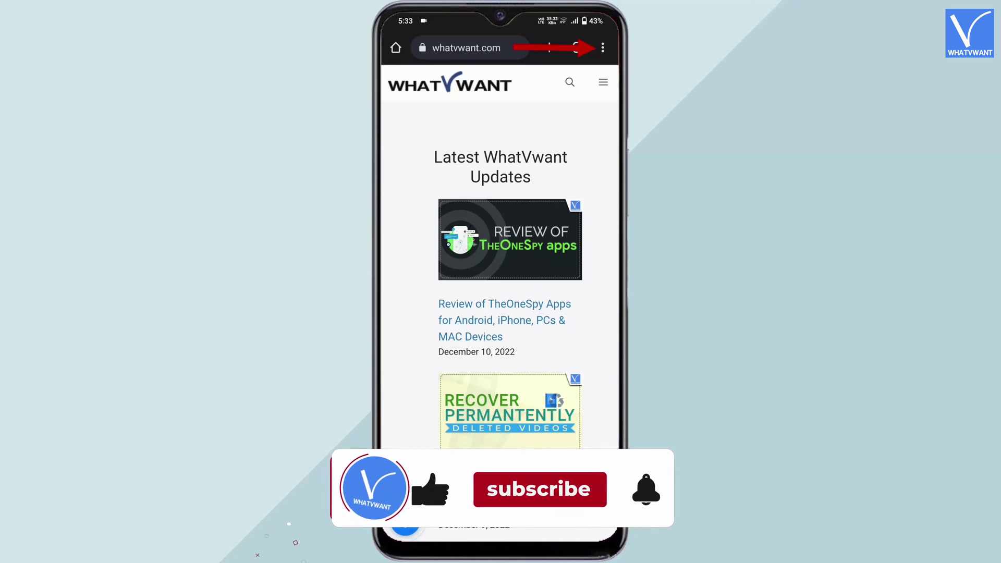
Turn on 'Simplified view for web pages' in Chrome's Accessibility settings.
left_click(602, 47)
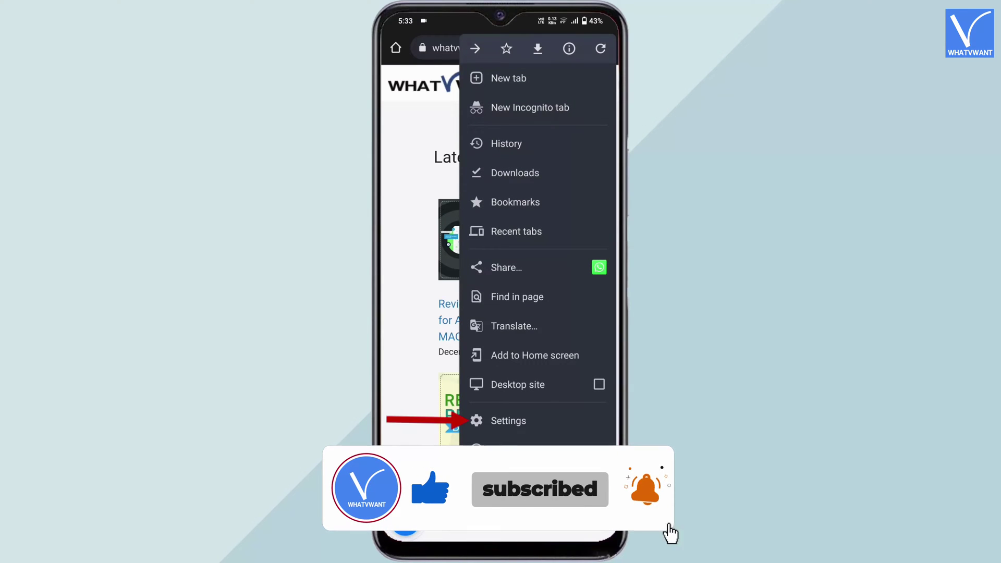
left_click(524, 419)
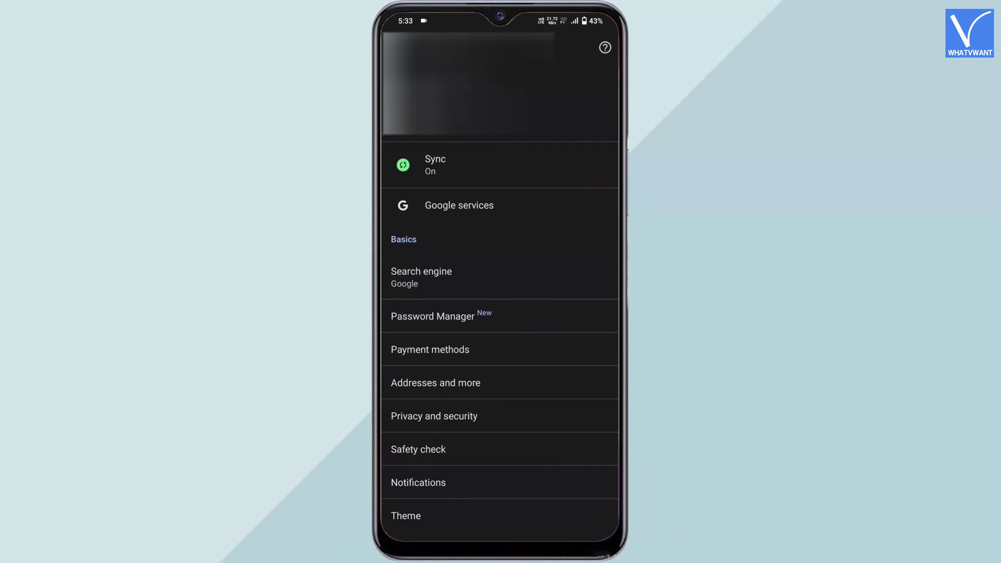
scroll(500, 299, "down", 5)
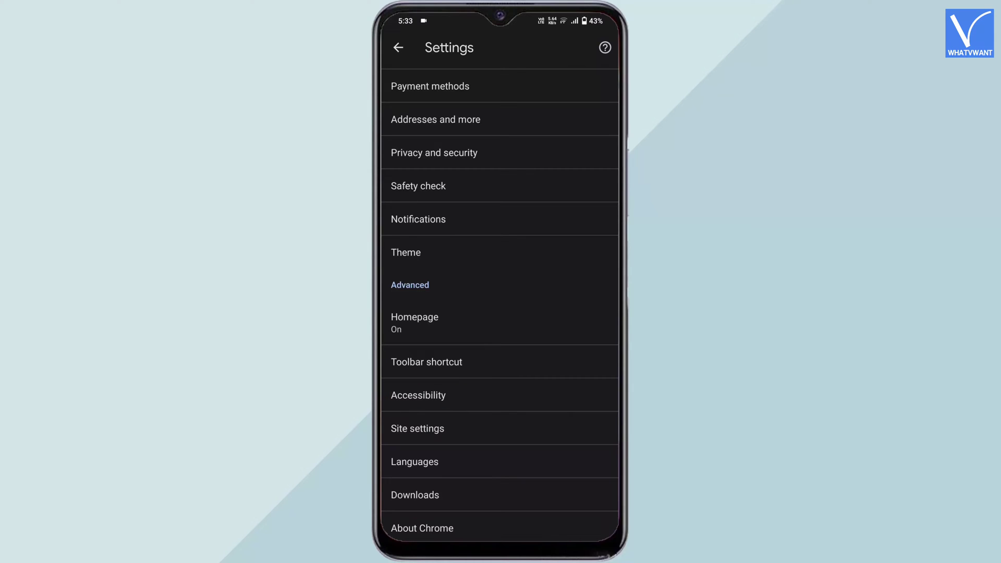
left_click(418, 395)
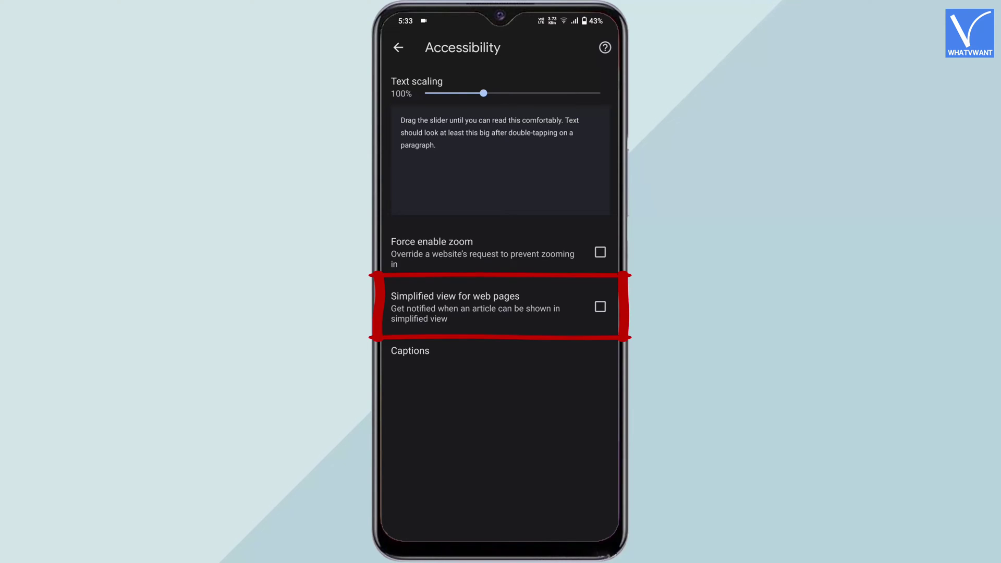
left_click(599, 306)
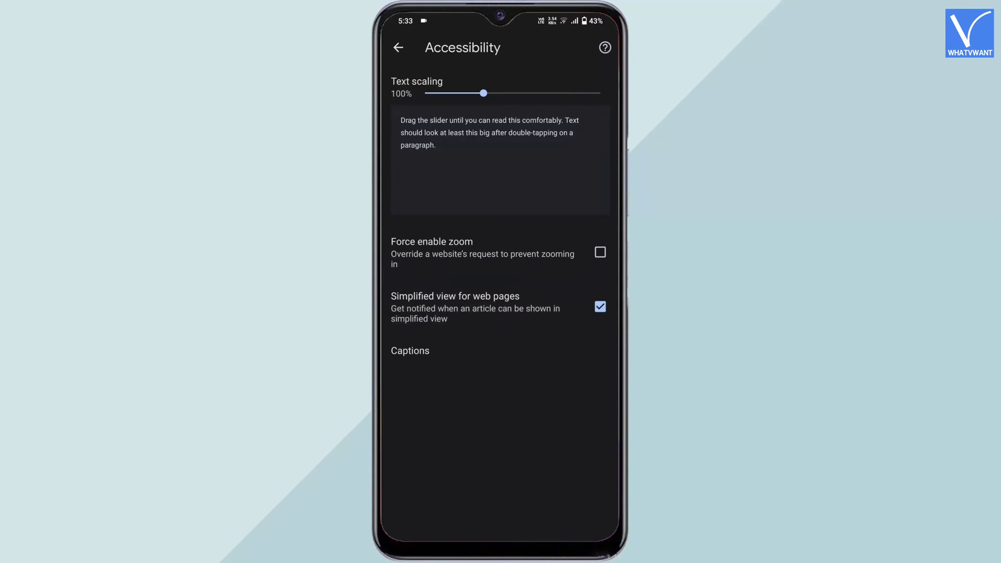
Relaunch Chrome and open the Review of TheOneSpy Apps article.
left_click_drag(478, 524, 462, 419)
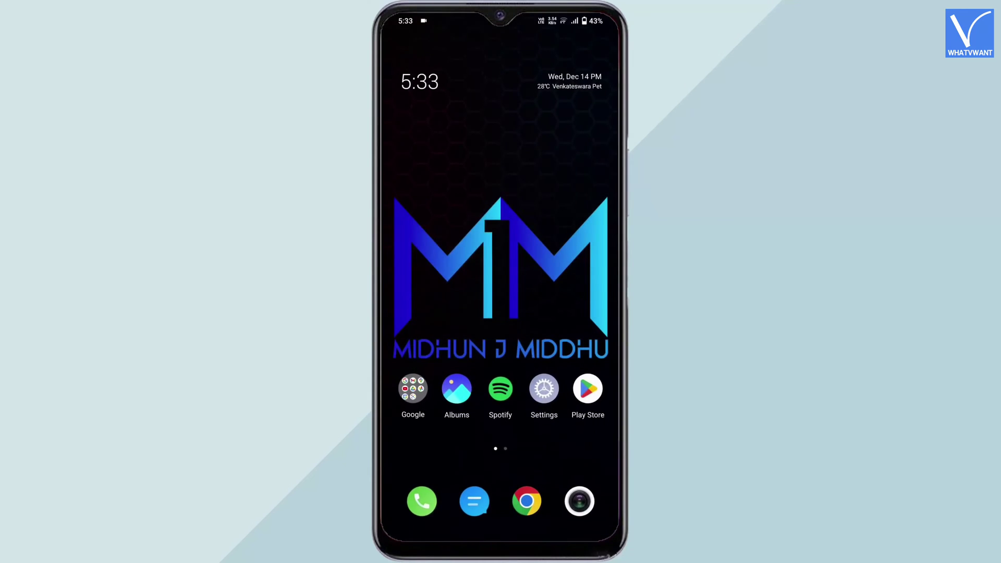
left_click(526, 501)
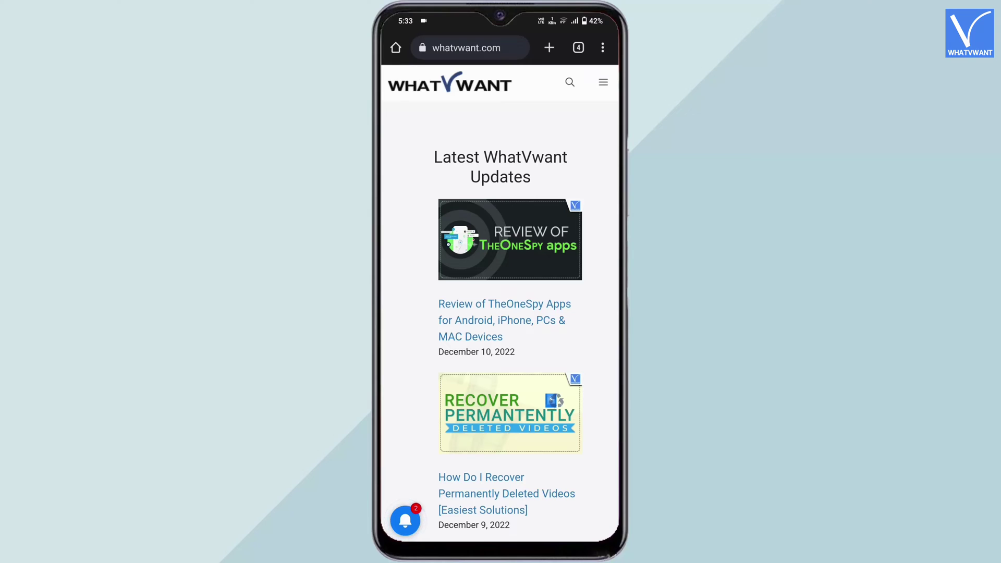
left_click(463, 319)
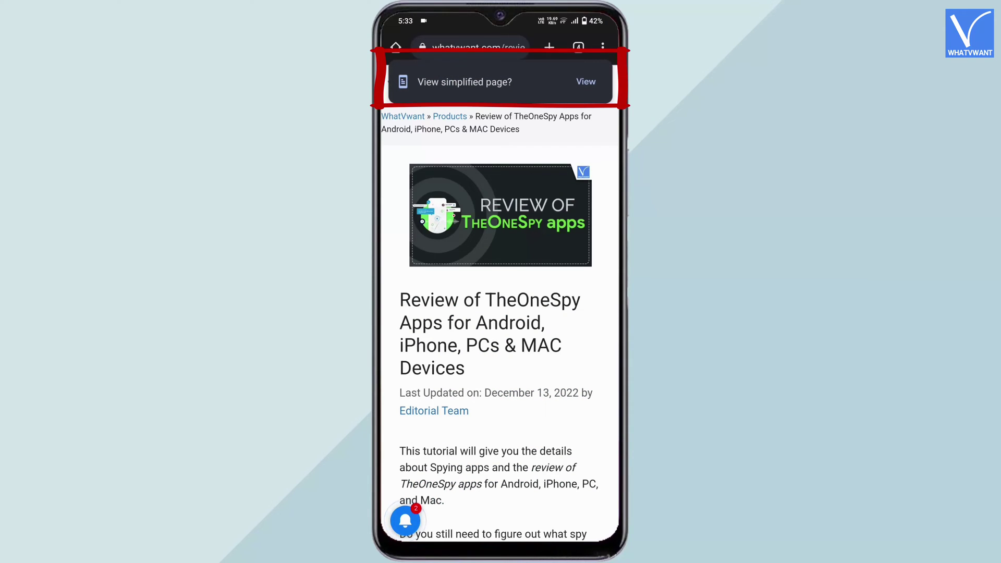
View the TheOneSpy article as a simplified page, check Appearance, and choose Translate….
left_click(585, 81)
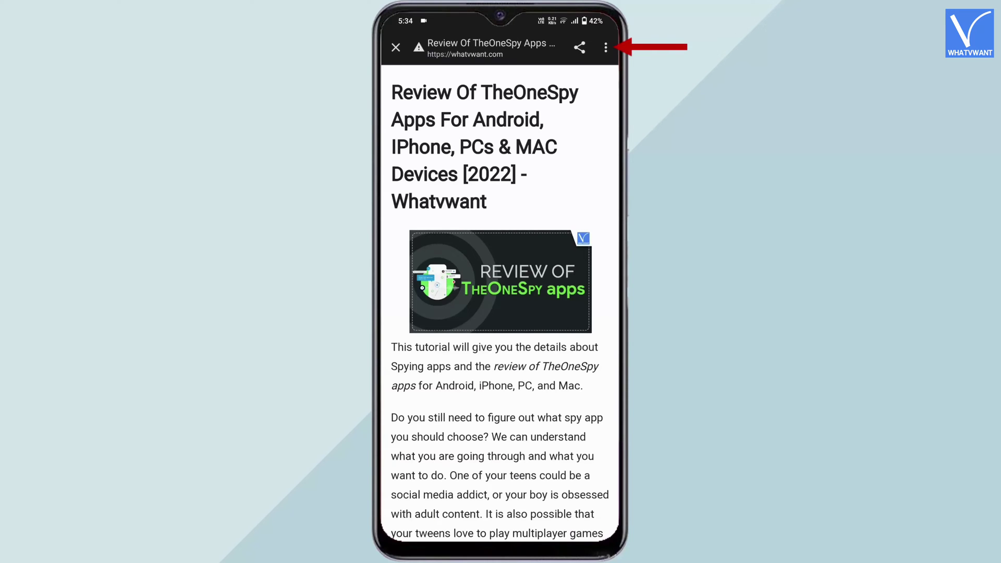
left_click(605, 48)
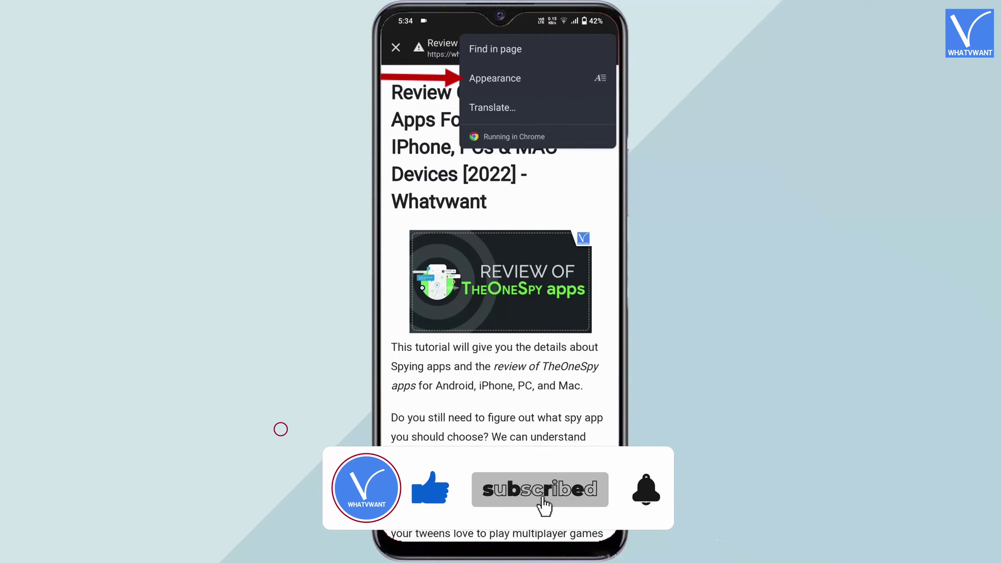
left_click(560, 75)
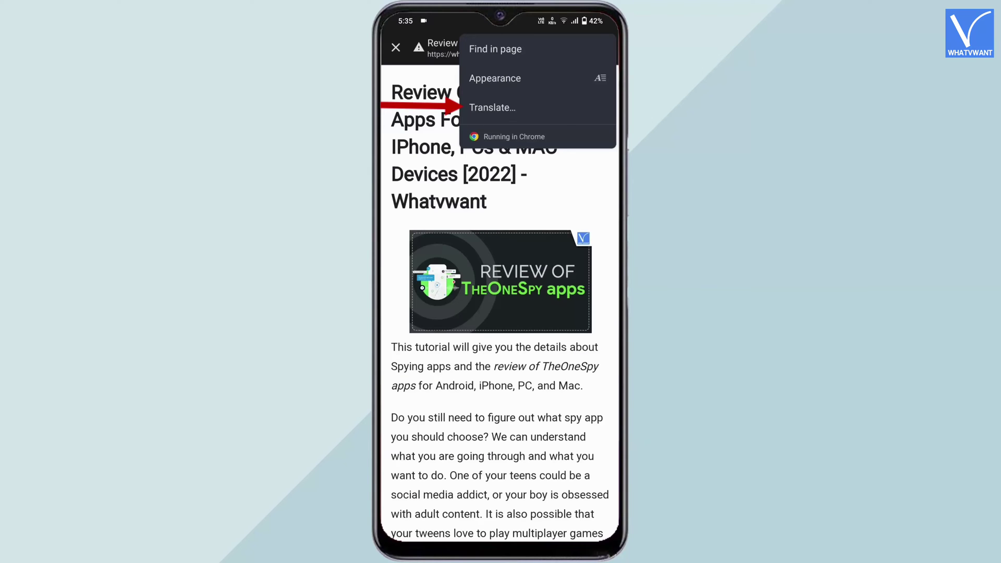
left_click(515, 105)
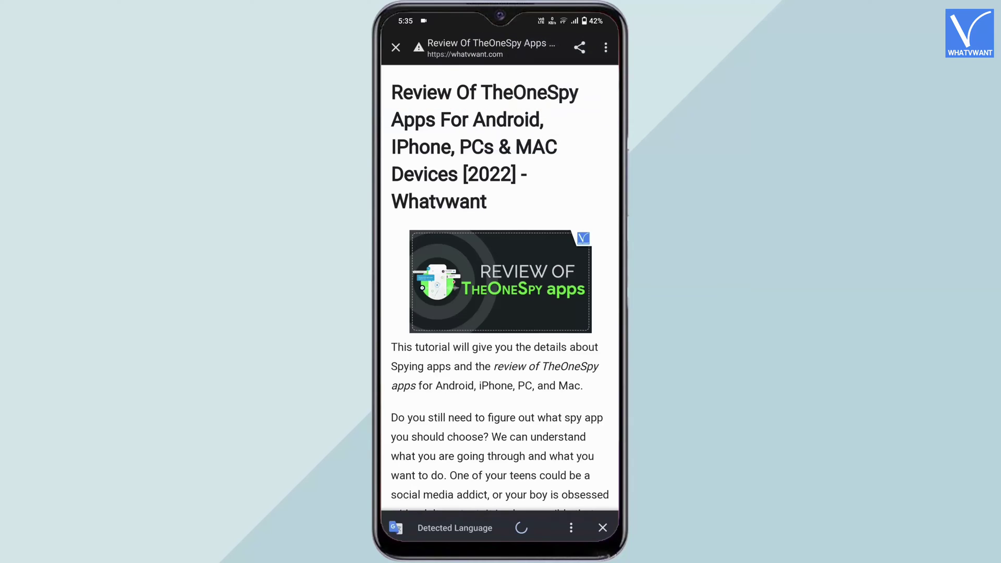